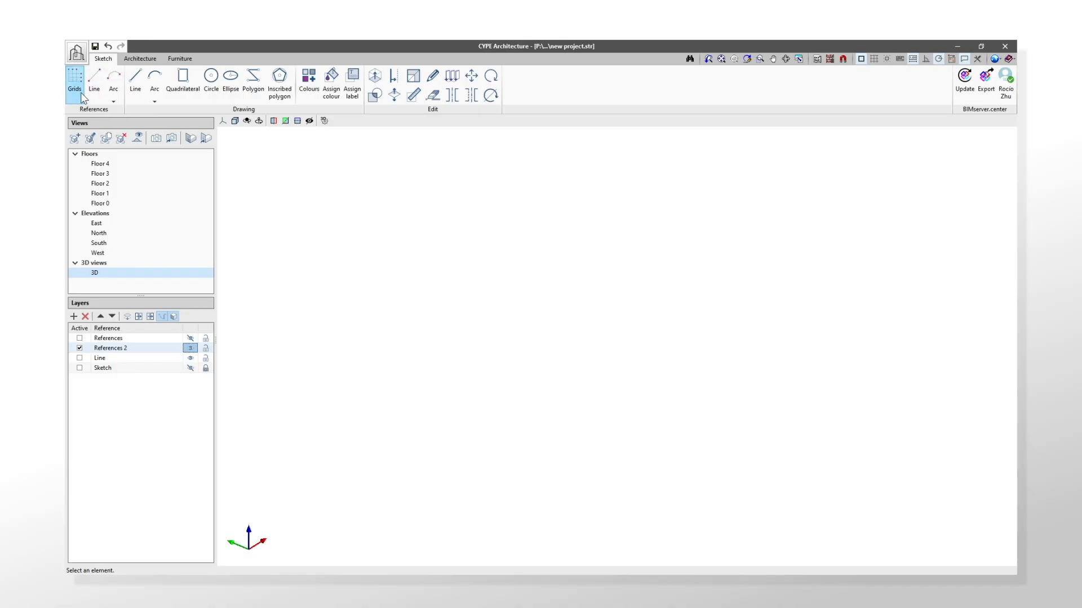
Open the grid settings and review the existing grids G2 and G3
{"action": "left_click", "coordinate": [80, 93]}
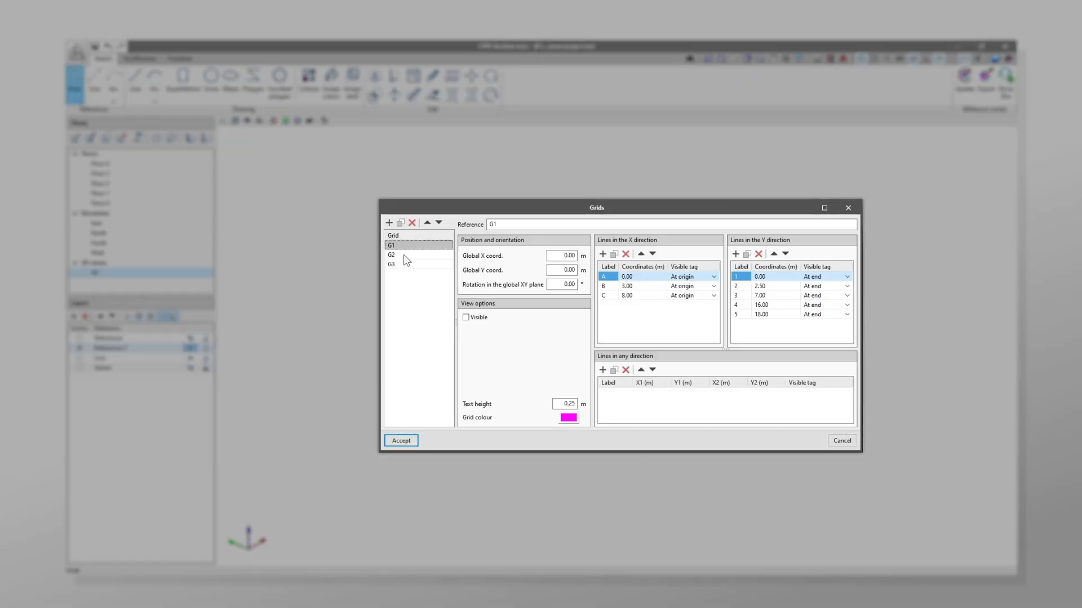
{"action": "left_click", "coordinate": [406, 256]}
{"action": "left_click", "coordinate": [408, 266]}
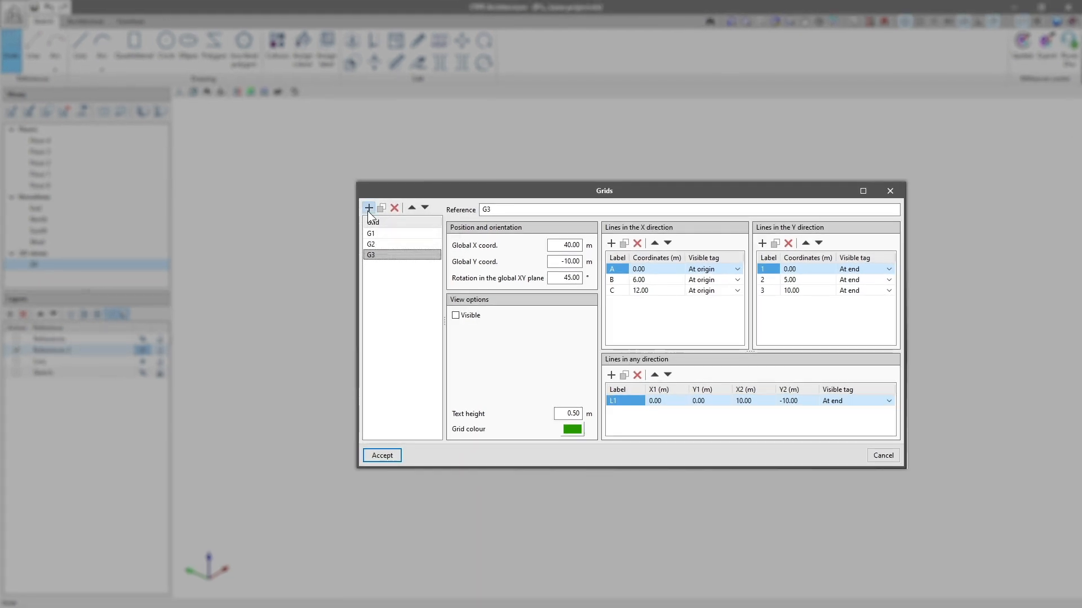
Add a new grid, moving it up in the grid order and back down to the end
{"action": "left_click", "coordinate": [389, 223]}
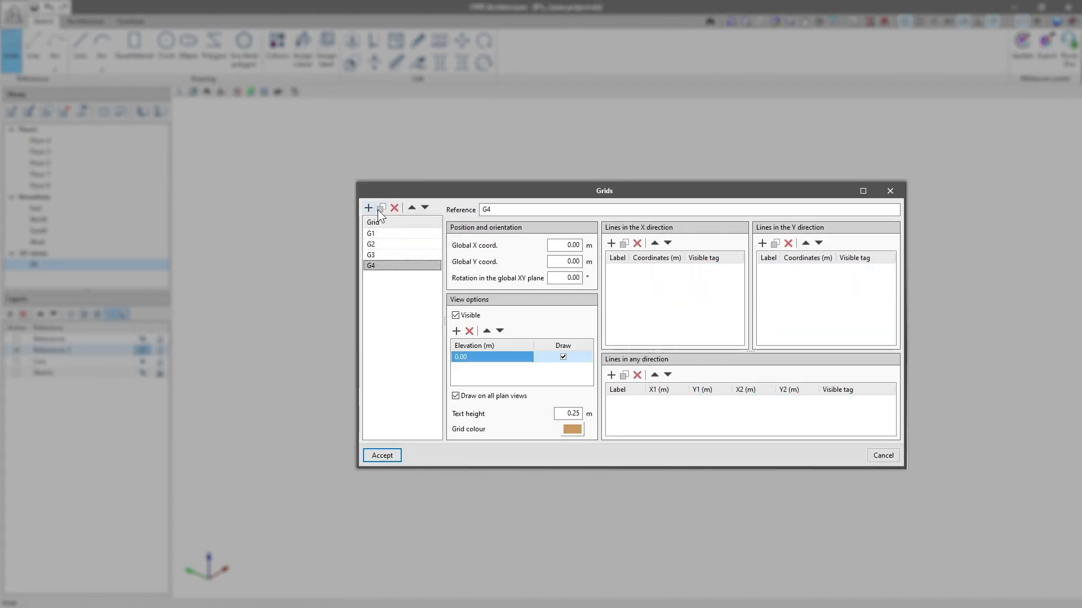
{"action": "left_click", "coordinate": [410, 208]}
{"action": "left_click", "coordinate": [412, 208]}
{"action": "left_click", "coordinate": [424, 207]}
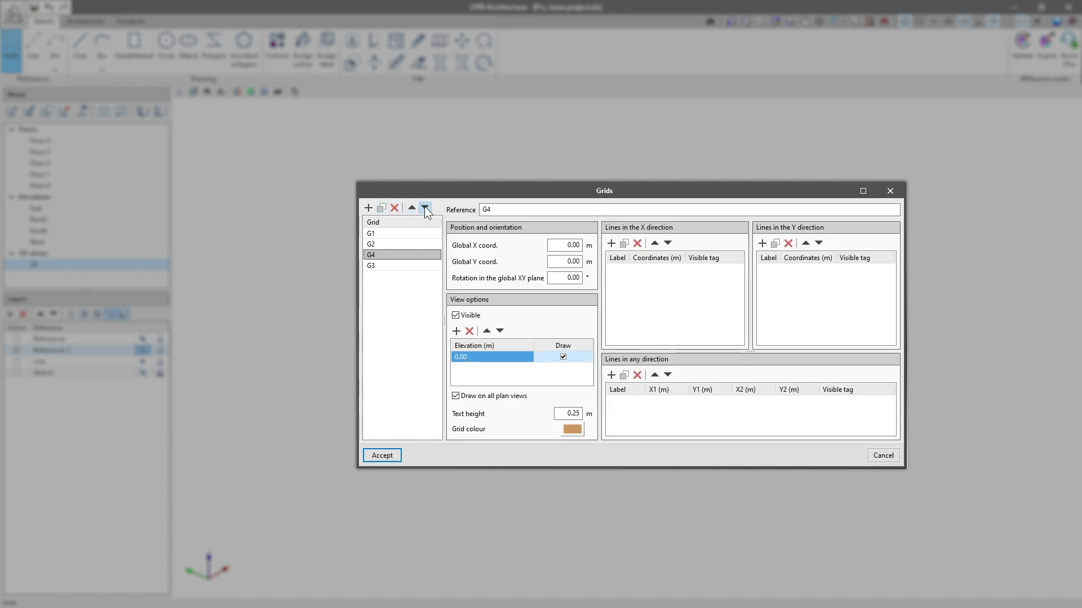
{"action": "left_click", "coordinate": [424, 206]}
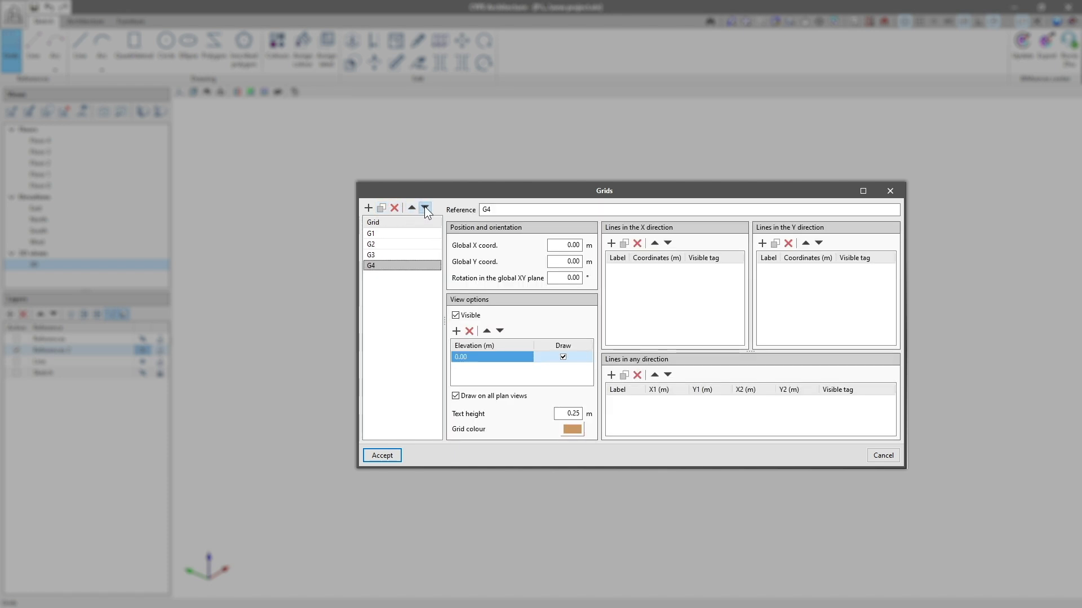
Add another grid with global X and Y coordinates at 0.00 m and rotation at 0.00°
{"action": "left_click", "coordinate": [368, 207]}
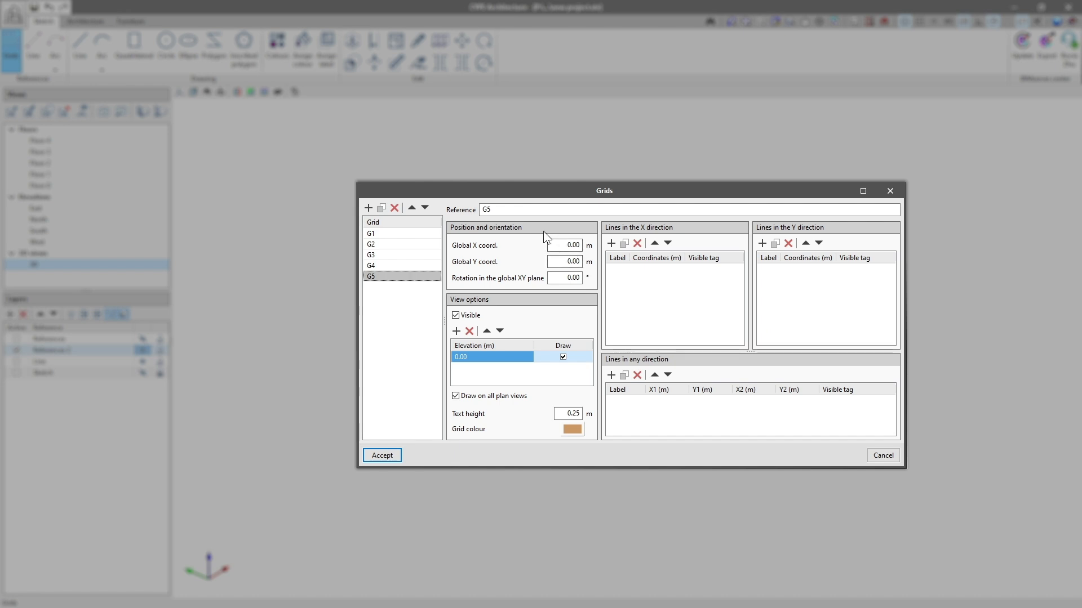
{"action": "left_click", "coordinate": [558, 244]}
{"action": "left_click", "coordinate": [565, 261]}
{"action": "left_click", "coordinate": [568, 277]}
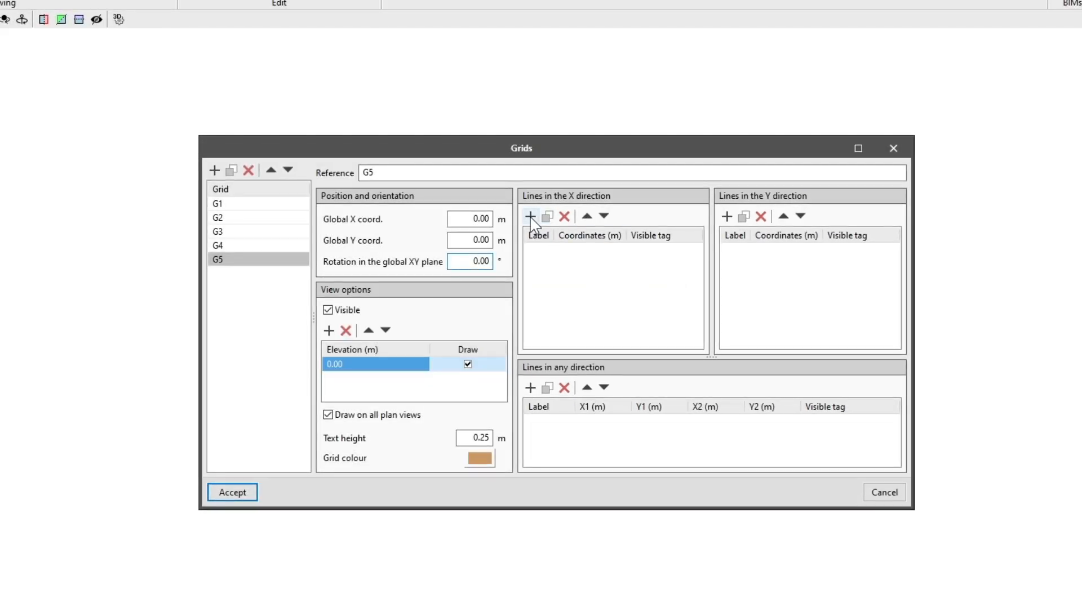
Add an X-direction line at 0.00 m tagged at origin and a Y-direction line at 0.00 m tagged at end
{"action": "left_click", "coordinate": [530, 217]}
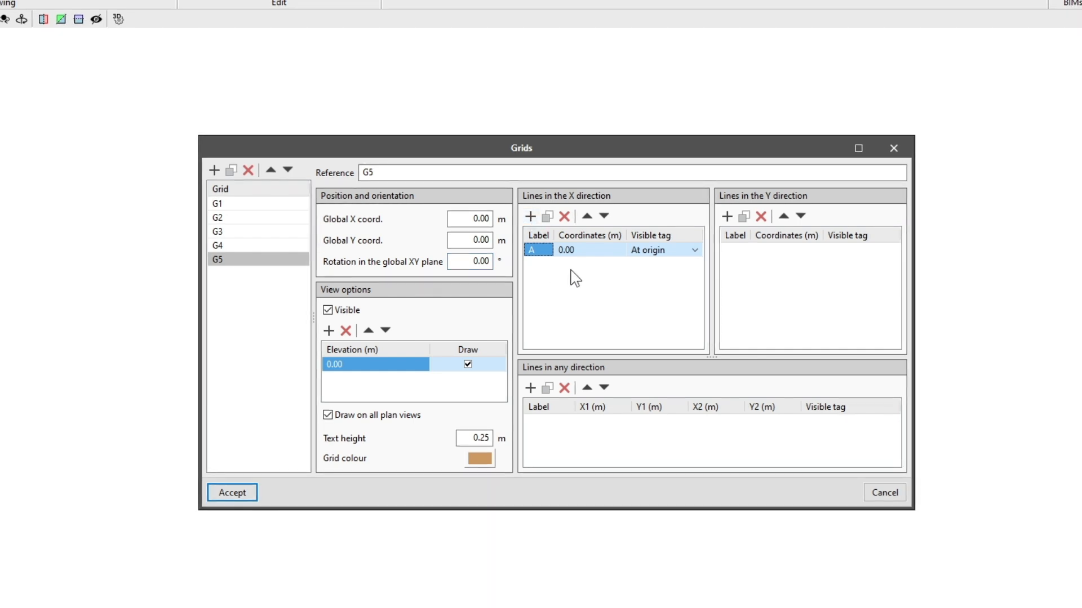
{"action": "double_click", "coordinate": [544, 253]}
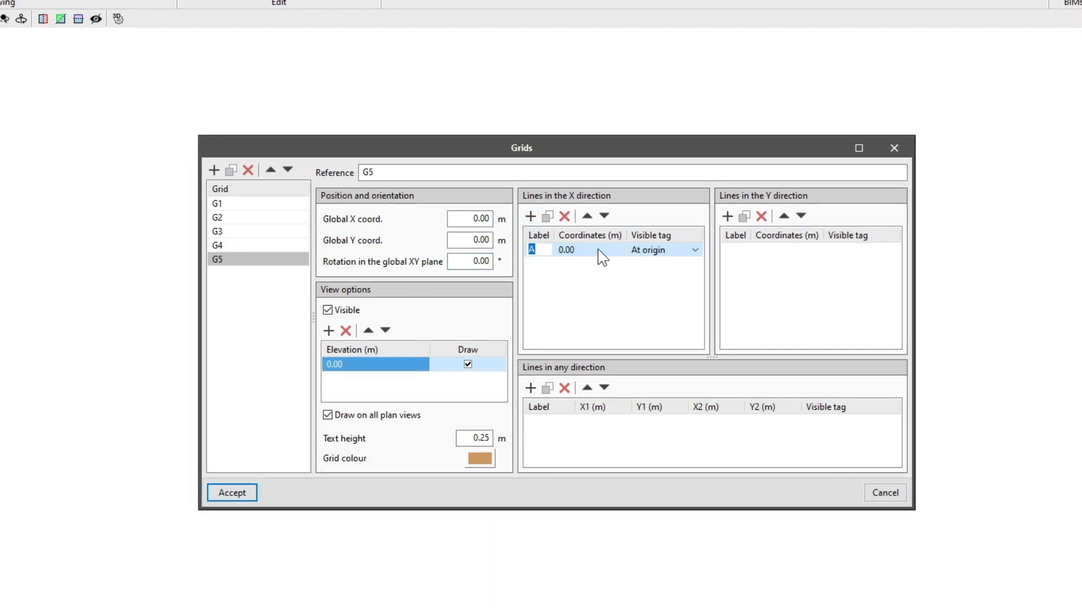
{"action": "left_click", "coordinate": [689, 253]}
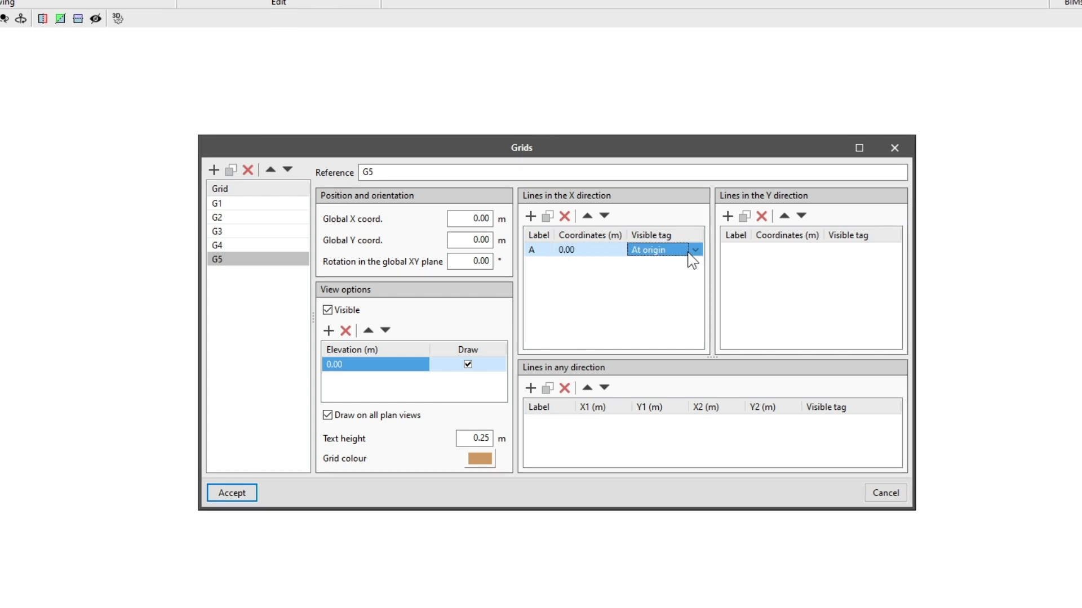
{"action": "left_click", "coordinate": [694, 252]}
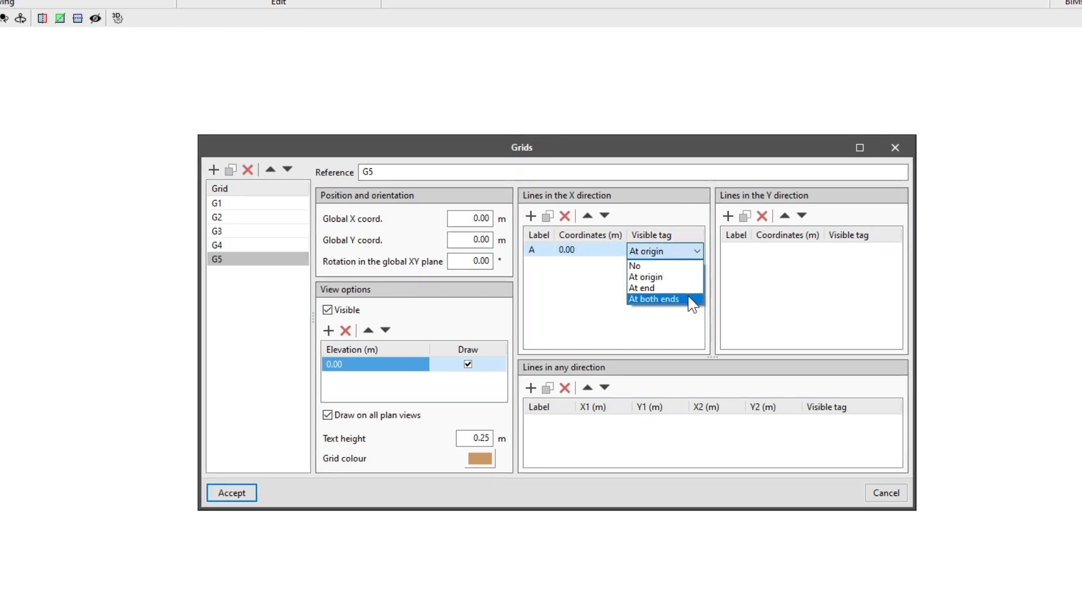
{"action": "left_click", "coordinate": [704, 250]}
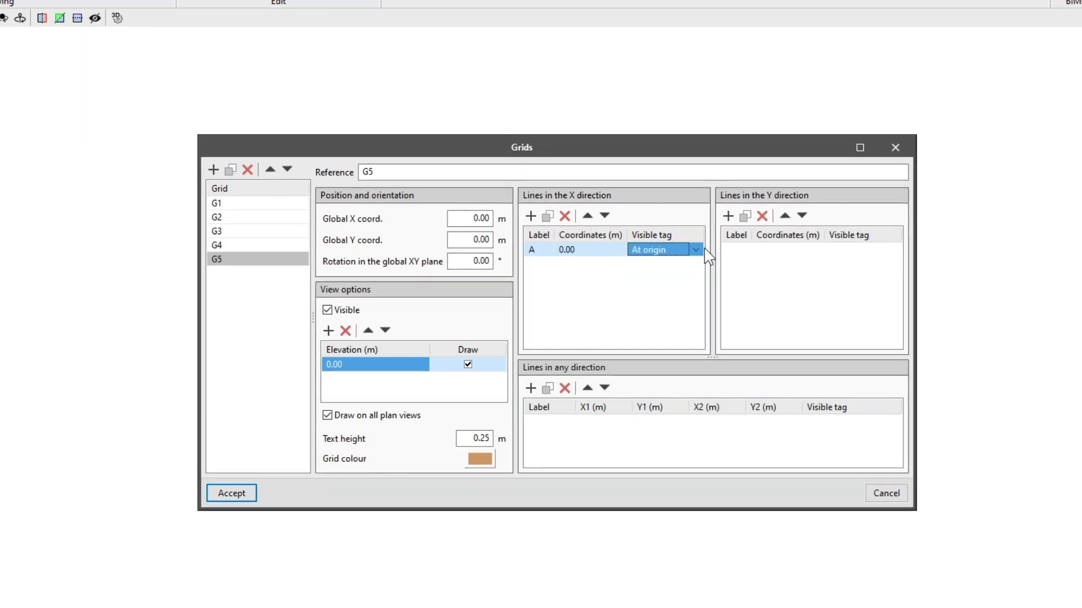
{"action": "left_click", "coordinate": [728, 216]}
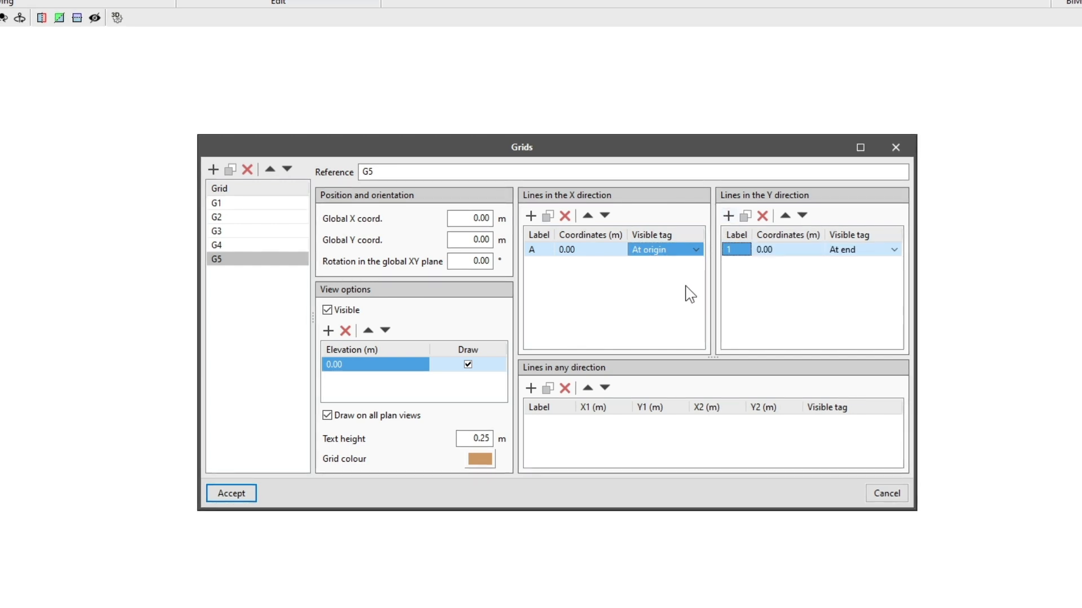
Add a free-direction line from (0.00, 0.00) to X2 10.00 m and Y2 -5.00 m
{"action": "left_click", "coordinate": [528, 389]}
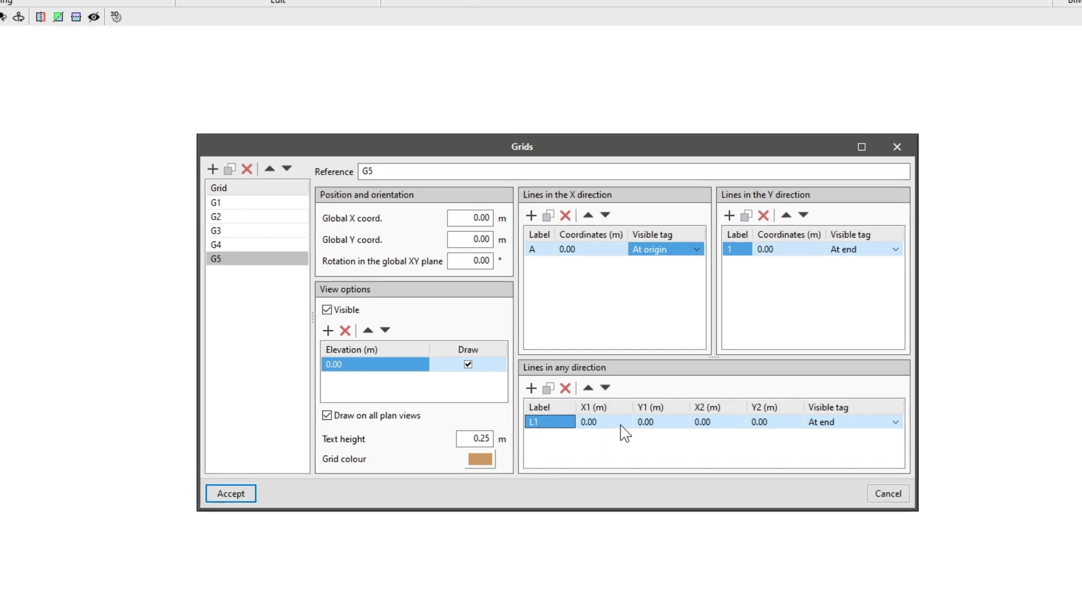
{"action": "left_click", "coordinate": [708, 428]}
{"action": "left_click", "coordinate": [707, 428]}
{"action": "left_click", "coordinate": [707, 429]}
{"action": "double_click", "coordinate": [707, 423]}
{"action": "type", "text": "10"}
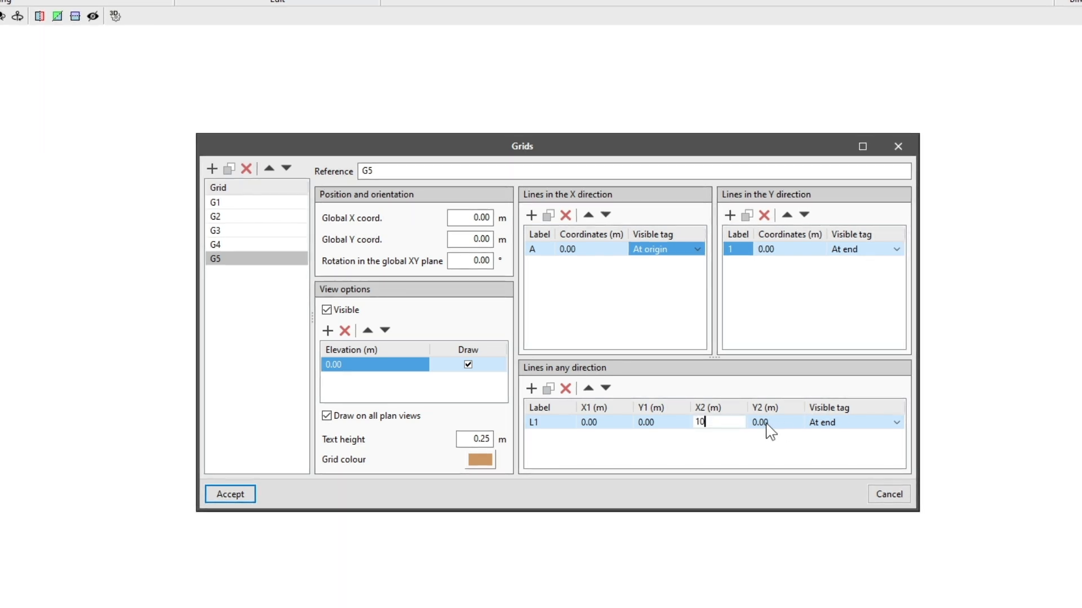
{"action": "left_click", "coordinate": [768, 428]}
{"action": "left_click", "coordinate": [769, 429]}
{"action": "type", "text": "-"}
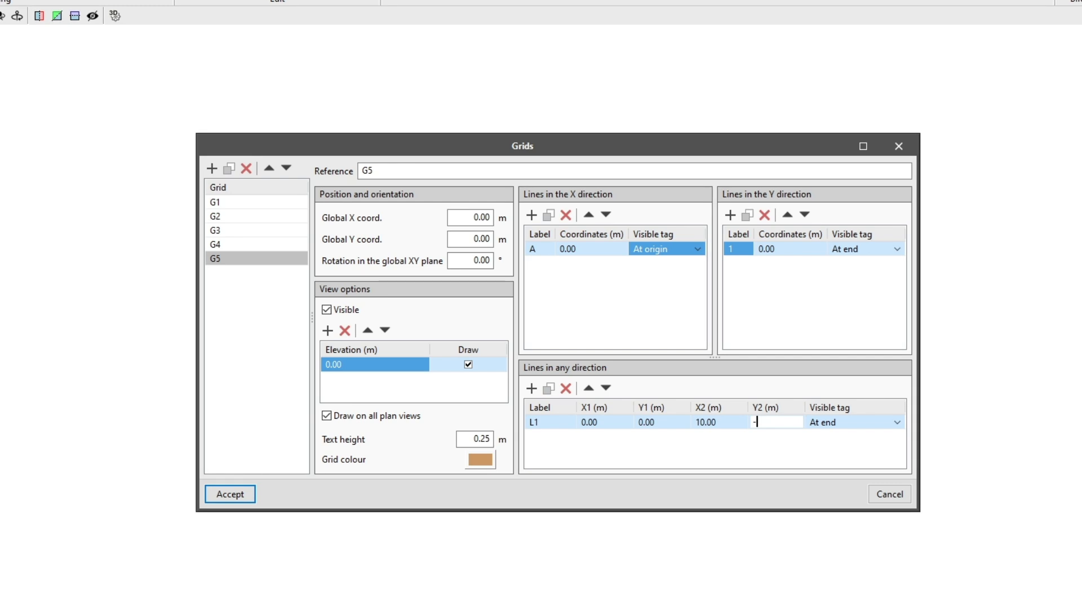
{"action": "key", "text": "Return"}
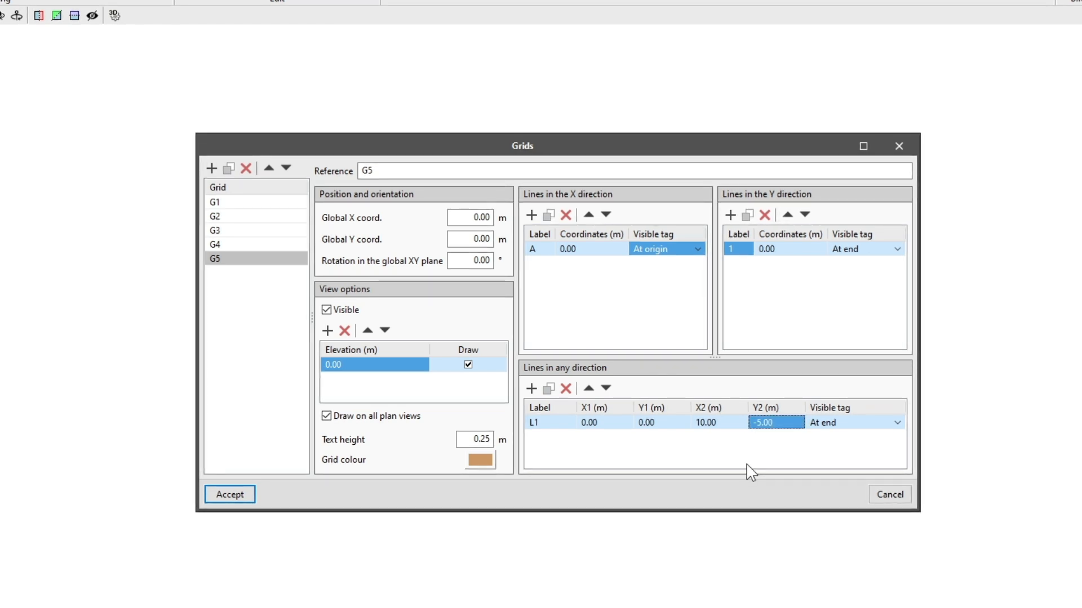
Add two more X-direction lines, B at 6.00 m and C at 12.00 m
{"action": "left_click", "coordinate": [532, 215]}
{"action": "left_click", "coordinate": [570, 263]}
{"action": "type", "text": "6"}
{"action": "left_click", "coordinate": [531, 215]}
{"action": "left_click", "coordinate": [566, 277]}
{"action": "left_click", "coordinate": [569, 278]}
{"action": "type", "text": "12"}
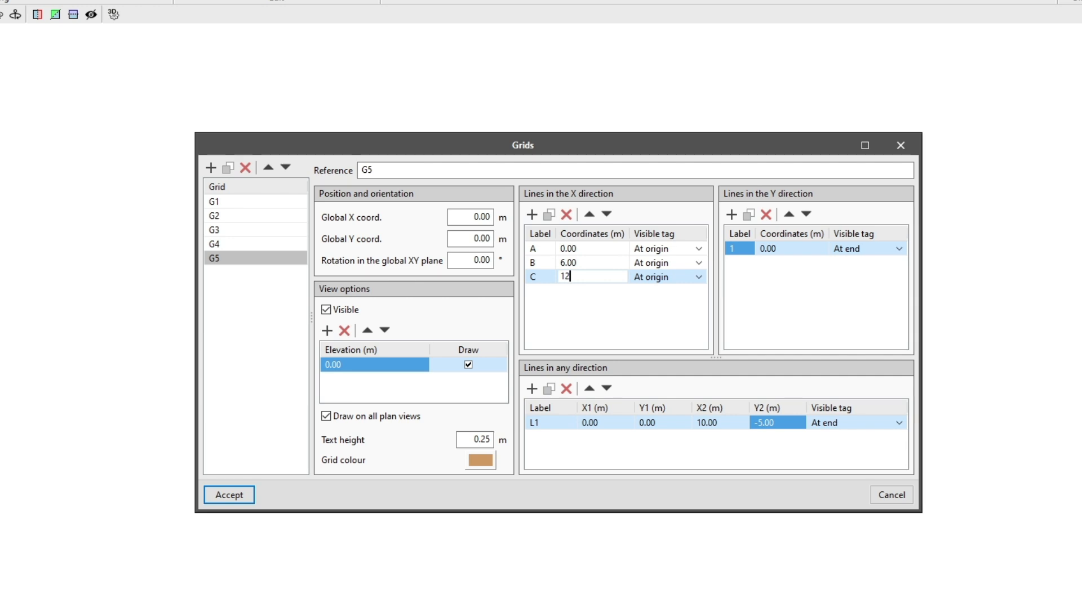
Add three more Y-direction lines at 5.00, 10.00 and 15.00 m
{"action": "left_click", "coordinate": [730, 215]}
{"action": "left_click", "coordinate": [771, 262]}
{"action": "left_click", "coordinate": [770, 262]}
{"action": "type", "text": "5"}
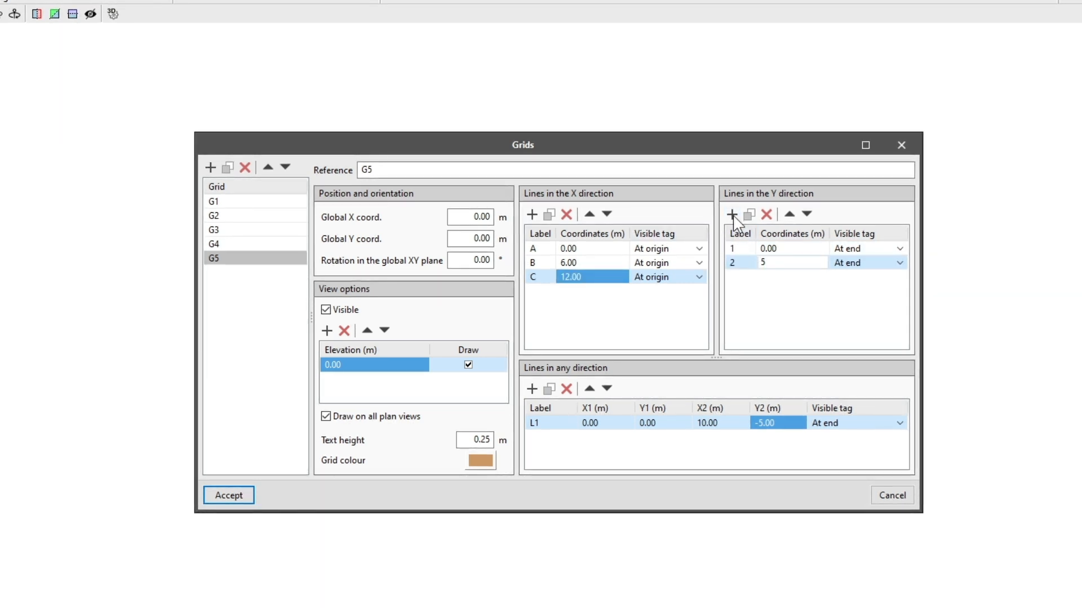
{"action": "left_click", "coordinate": [732, 215]}
{"action": "left_click", "coordinate": [769, 277]}
{"action": "left_click", "coordinate": [772, 277]}
{"action": "type", "text": "10"}
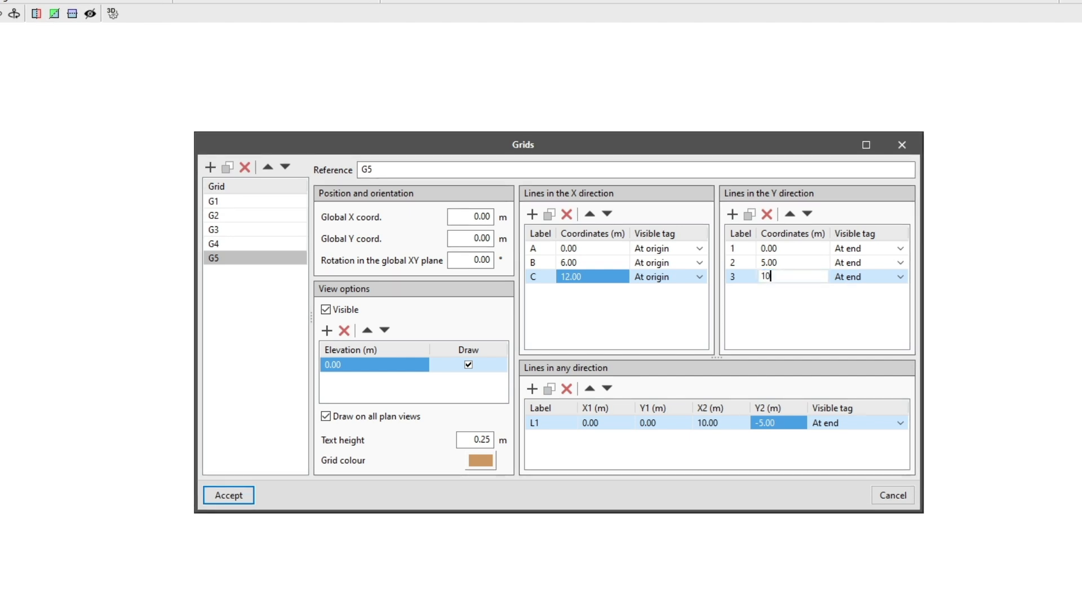
{"action": "left_click", "coordinate": [731, 215]}
{"action": "left_click", "coordinate": [769, 292]}
{"action": "left_click", "coordinate": [772, 293]}
{"action": "type", "text": "15"}
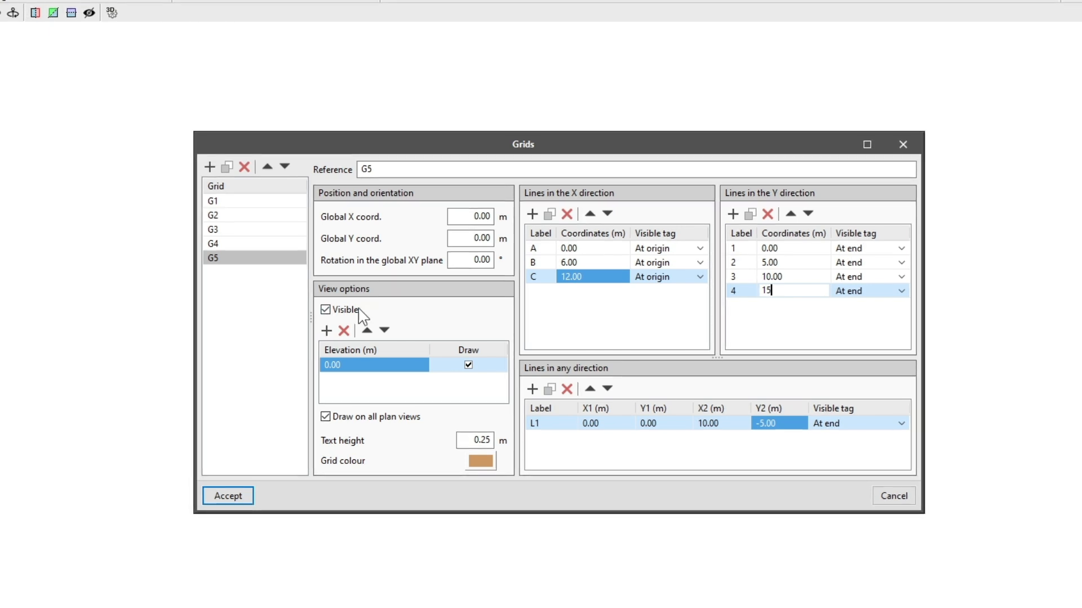
Add a second drawn elevation at 3.00 m to the grid's view options
{"action": "left_click", "coordinate": [327, 331]}
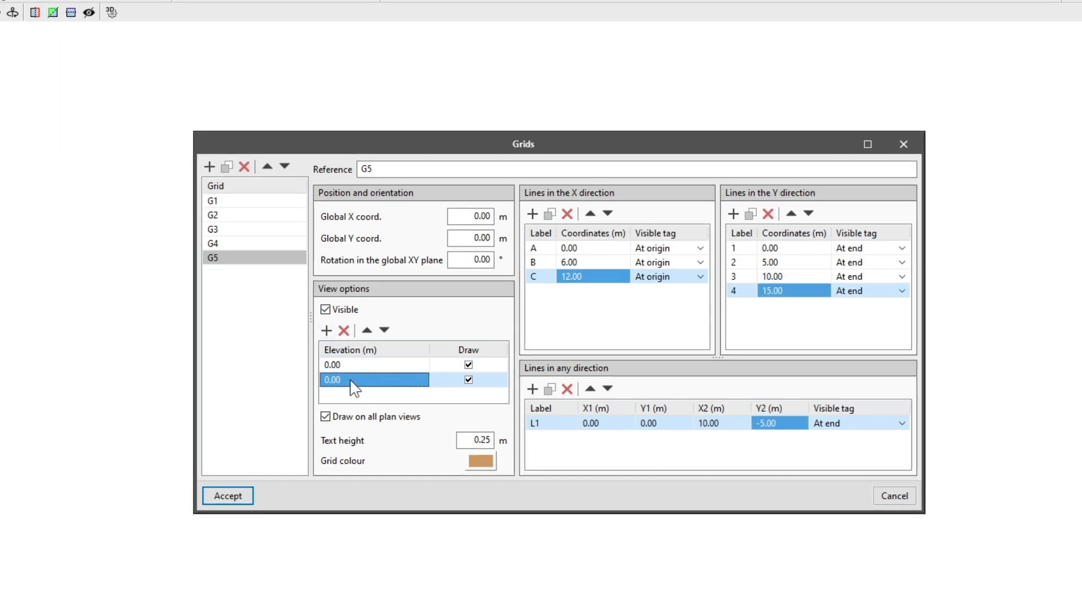
{"action": "left_click", "coordinate": [350, 381]}
{"action": "type", "text": "3"}
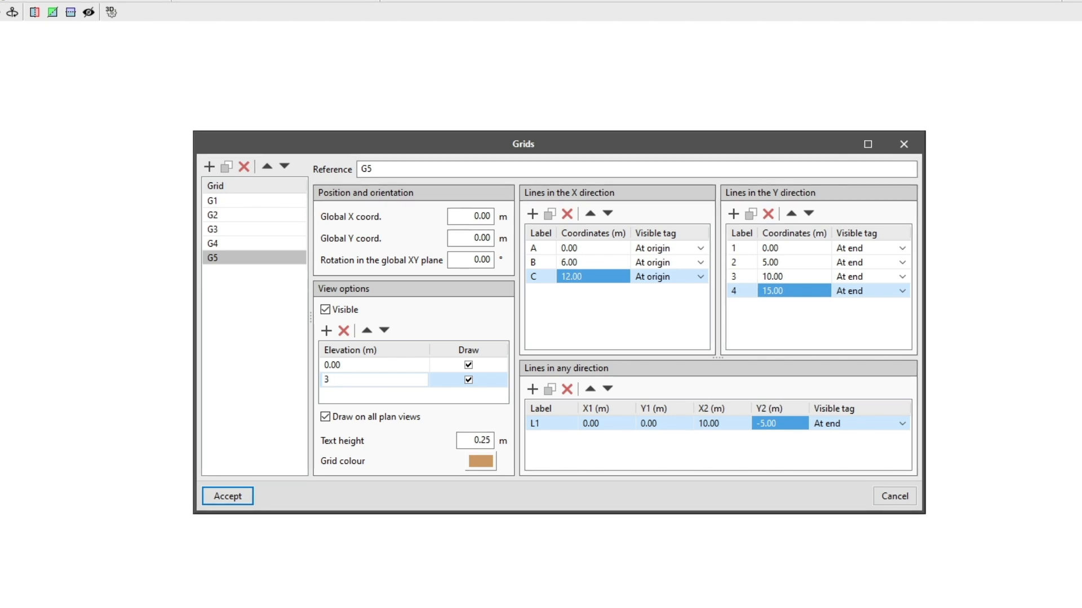
Toggle the grid's visibility and its drawing on all plan views off and back on
{"action": "left_click", "coordinate": [325, 310]}
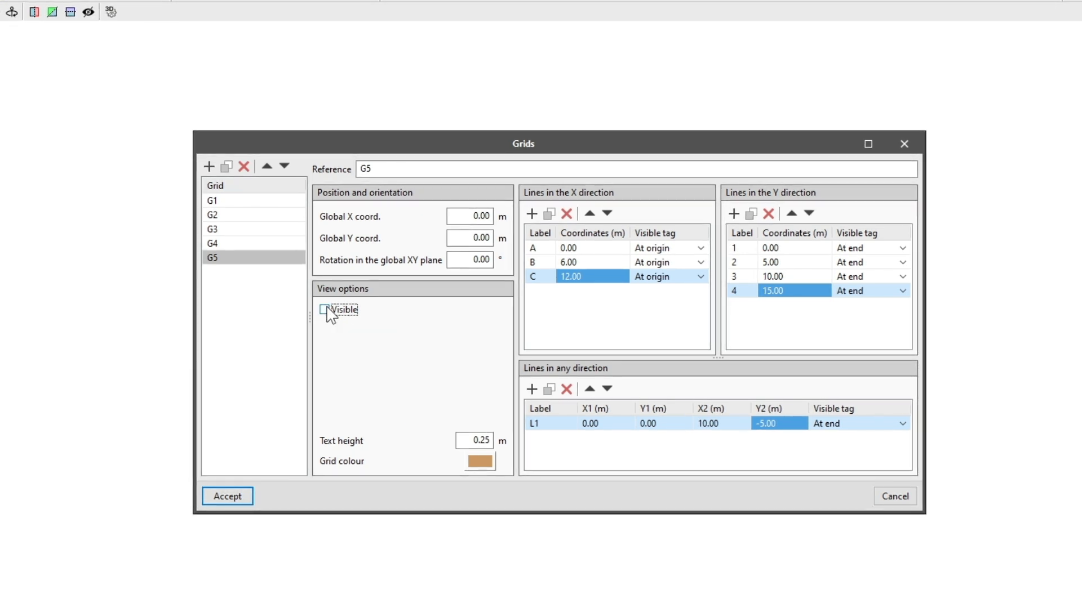
{"action": "left_click", "coordinate": [326, 310]}
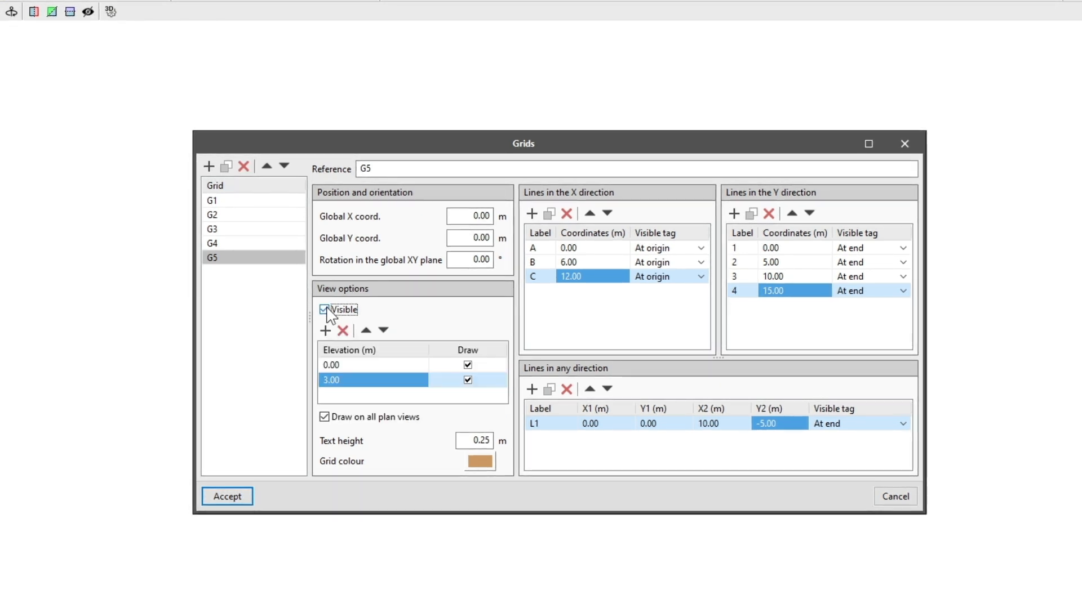
{"action": "left_click", "coordinate": [324, 418]}
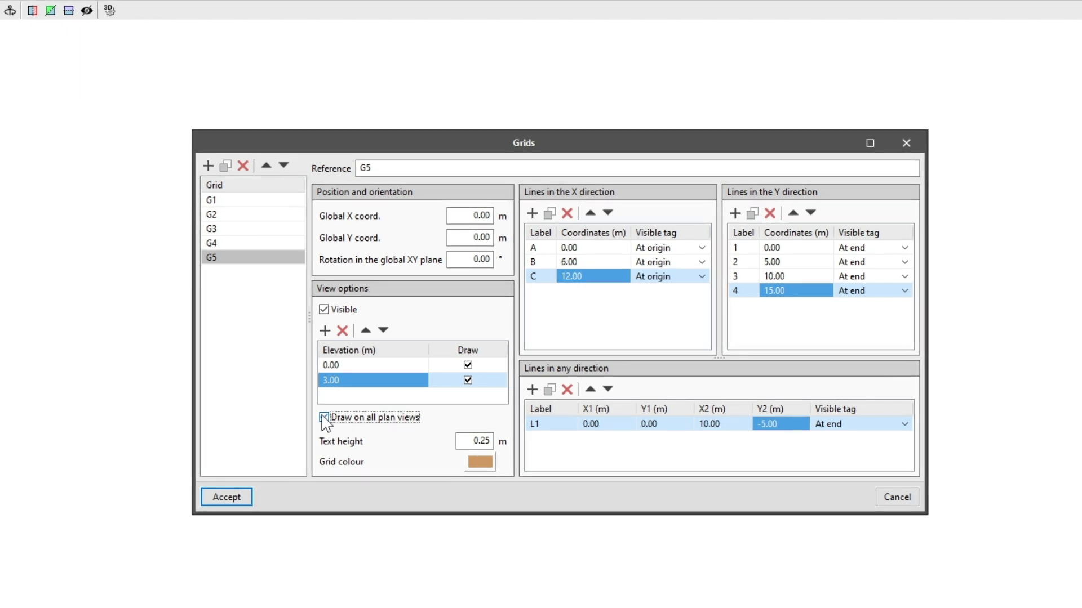
{"action": "left_click", "coordinate": [324, 418]}
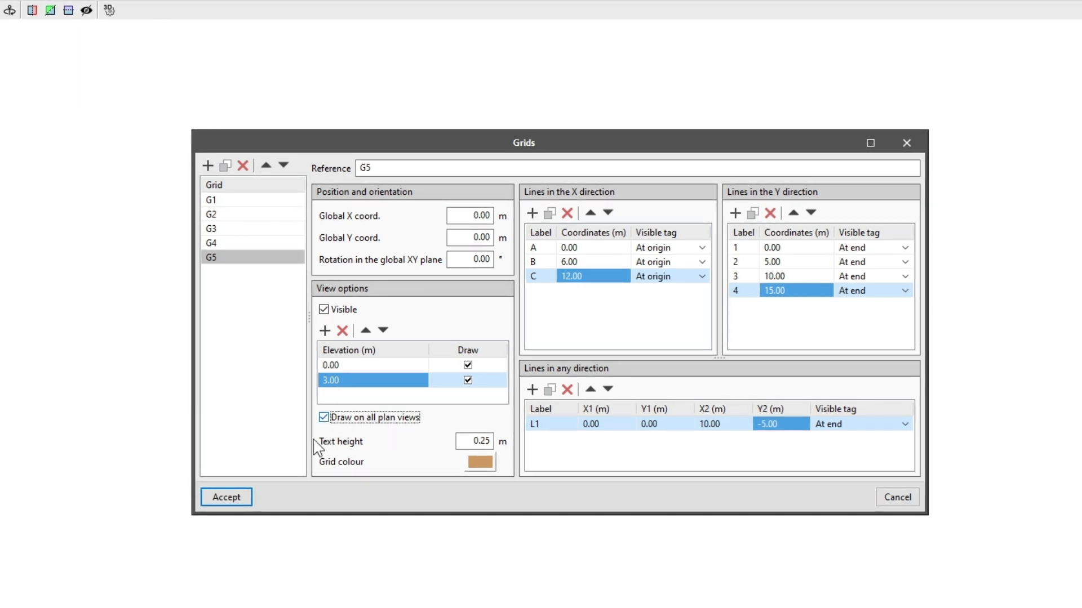
Apply the grid settings and inspect the generated grid in the 3D view
{"action": "left_click", "coordinate": [228, 498]}
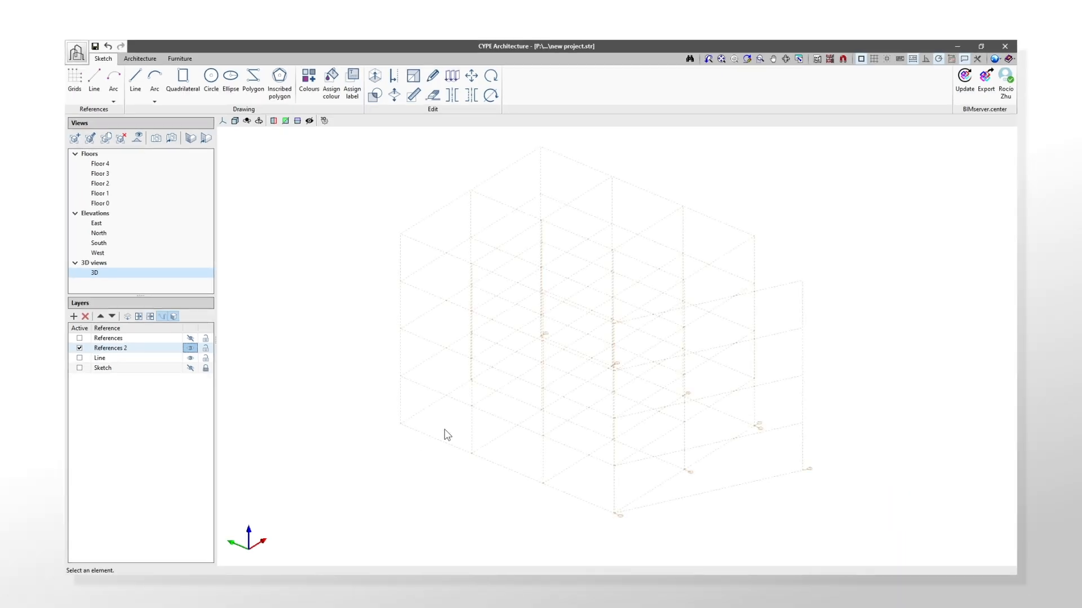
{"action": "mouse_move", "coordinate": [770, 488]}
{"action": "middle_mouse_down", "text": "shift"}
{"action": "mouse_move", "coordinate": [869, 485]}
{"action": "mouse_move", "coordinate": [775, 492]}
{"action": "middle_mouse_up", "text": "shift"}
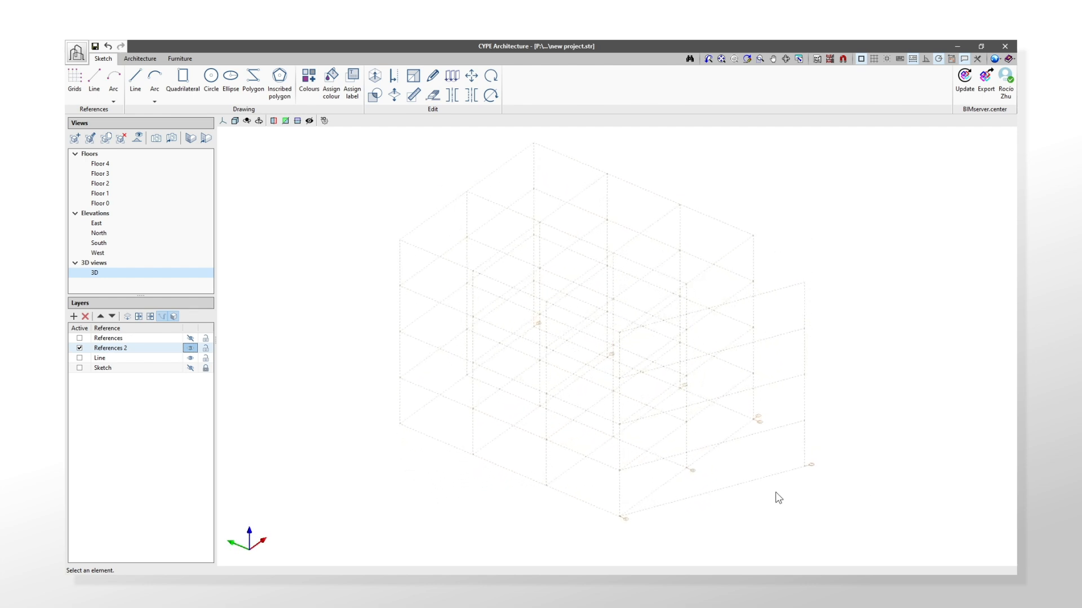
Turn off drawing on all plan views for grid G5 and apply the change
{"action": "left_click", "coordinate": [74, 80]}
{"action": "left_click", "coordinate": [419, 284]}
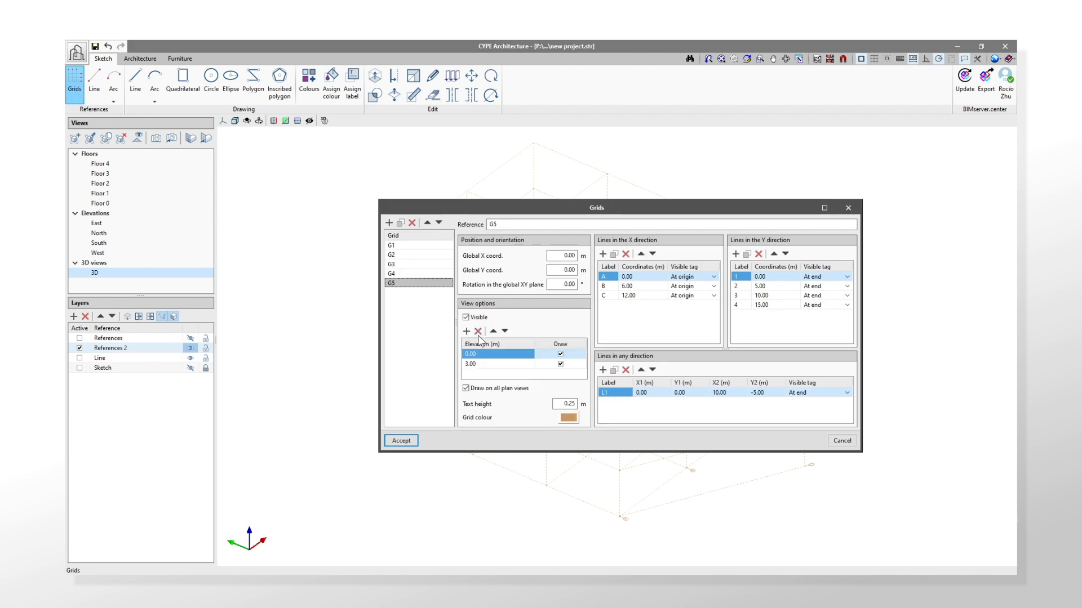
{"action": "left_click", "coordinate": [467, 389]}
{"action": "left_click", "coordinate": [401, 440]}
Set grid G5's text height to 0.5 m and its colour to red, and apply the changes
{"action": "scroll", "coordinate": [637, 554], "scroll_direction": "up", "scroll_amount": 1}
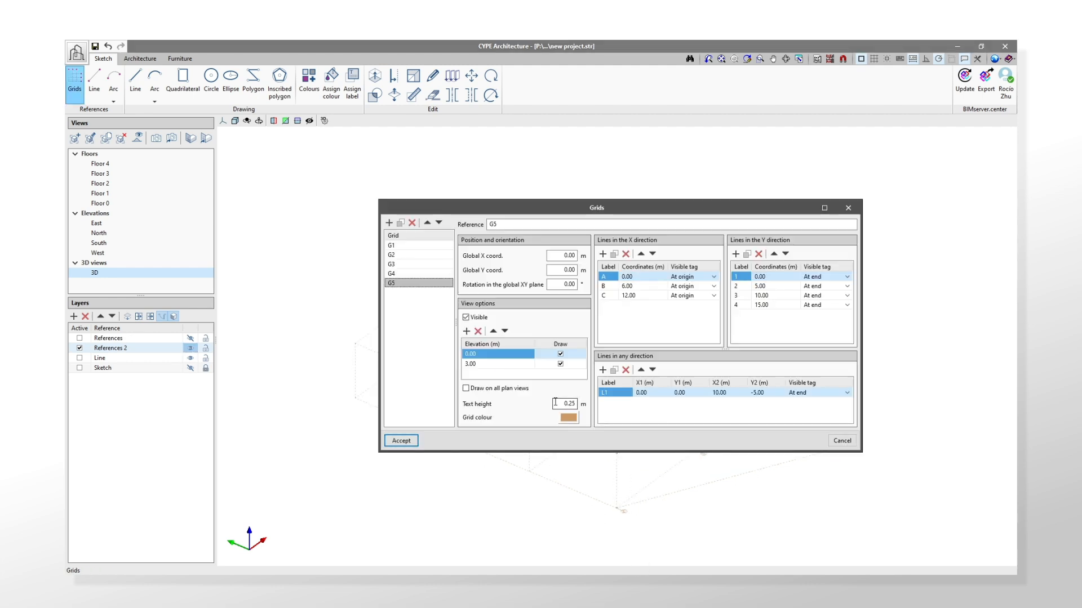
{"action": "double_click", "coordinate": [555, 403]}
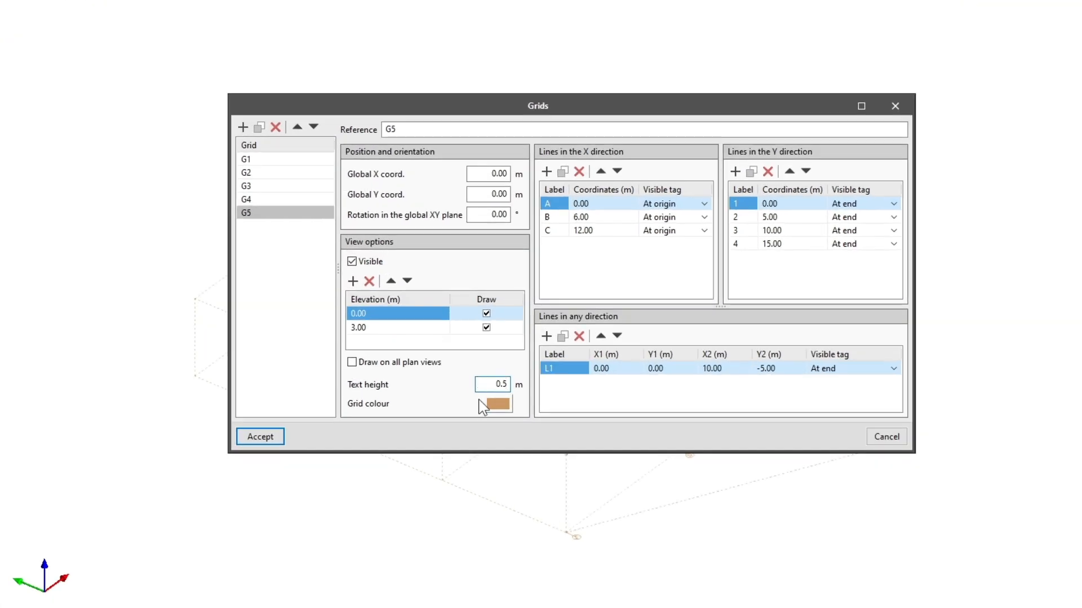
{"action": "left_click", "coordinate": [565, 417]}
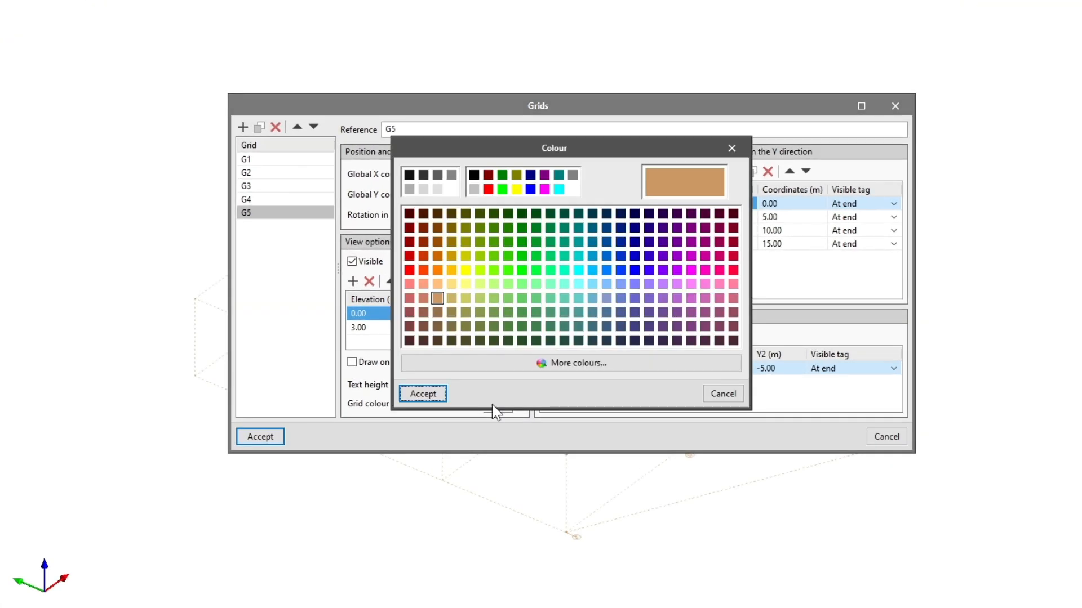
{"action": "left_click", "coordinate": [488, 188]}
{"action": "left_click", "coordinate": [423, 394]}
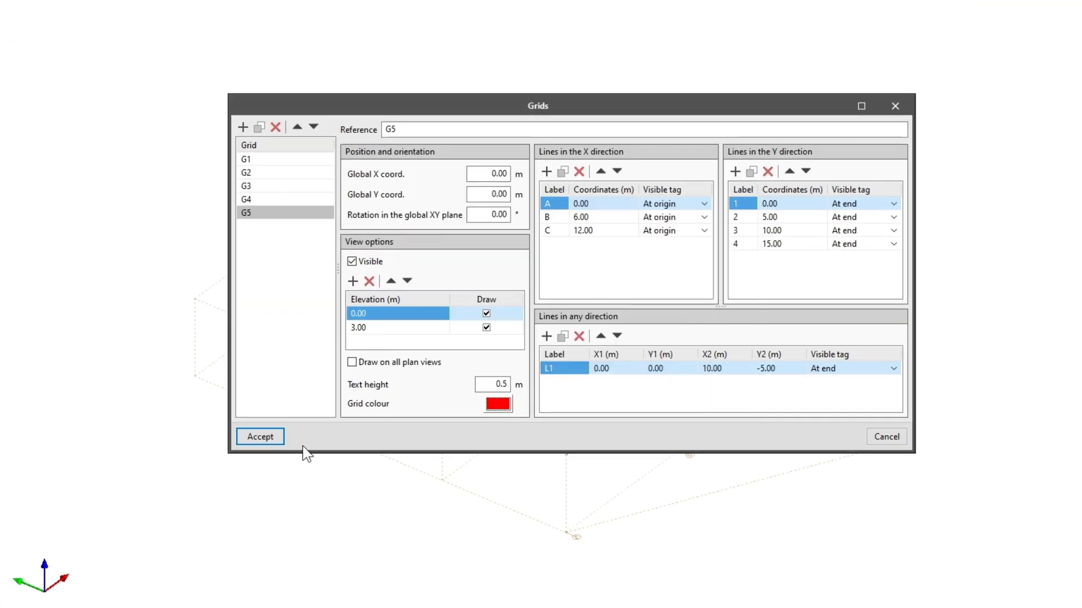
{"action": "left_click", "coordinate": [265, 437]}
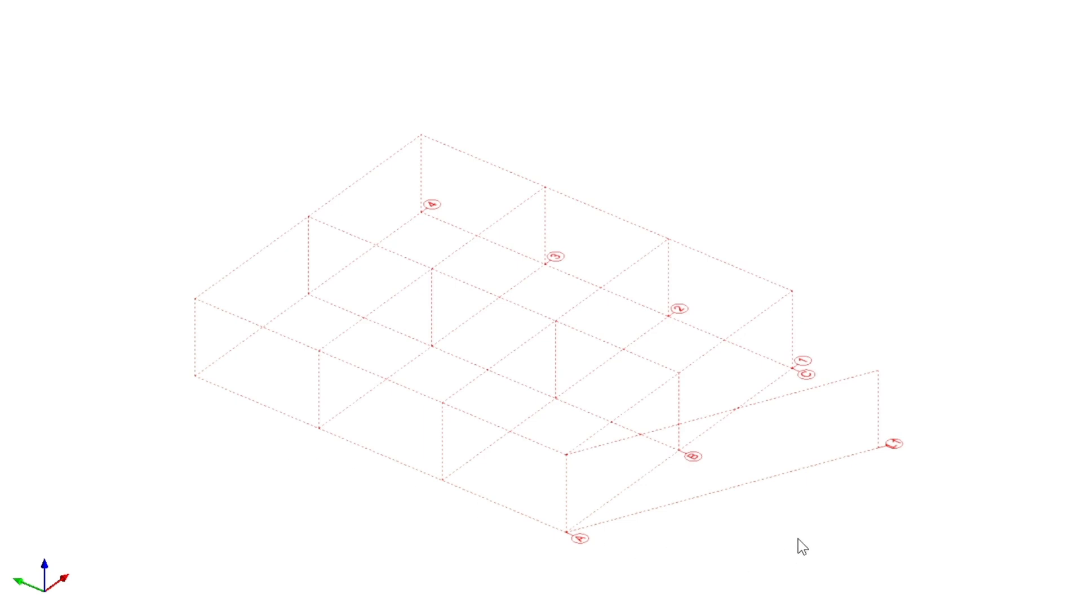
On Floor 0, draw a reference line extending grid line 4 outward from its intersection with line A
{"action": "mouse_move", "coordinate": [800, 523]}
{"action": "left_mouse_down"}
{"action": "mouse_move", "coordinate": [749, 545]}
{"action": "mouse_move", "coordinate": [819, 536]}
{"action": "left_mouse_up"}
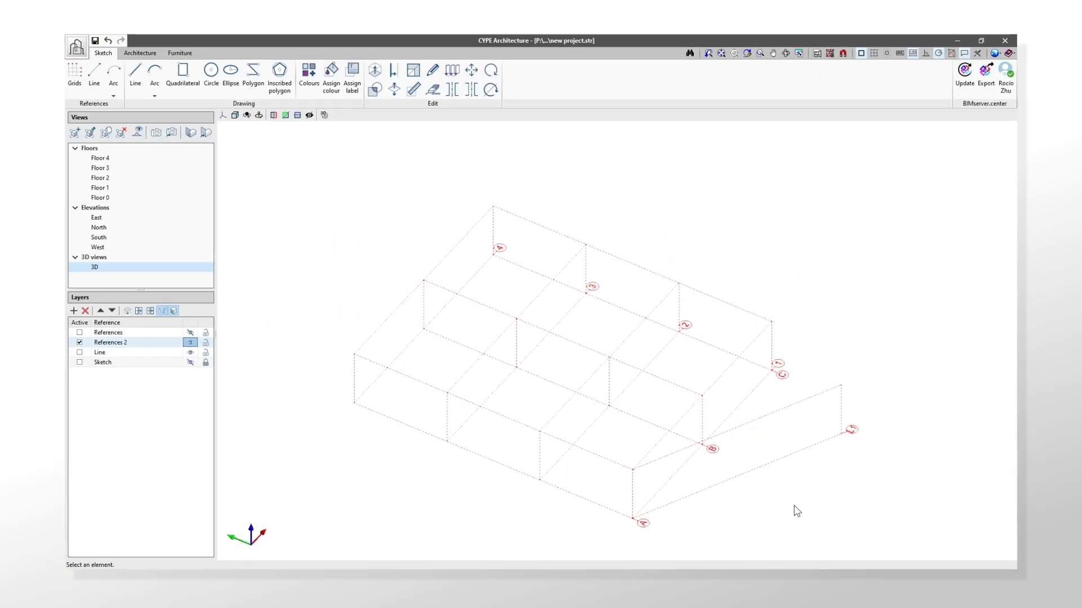
{"action": "left_click", "coordinate": [93, 95]}
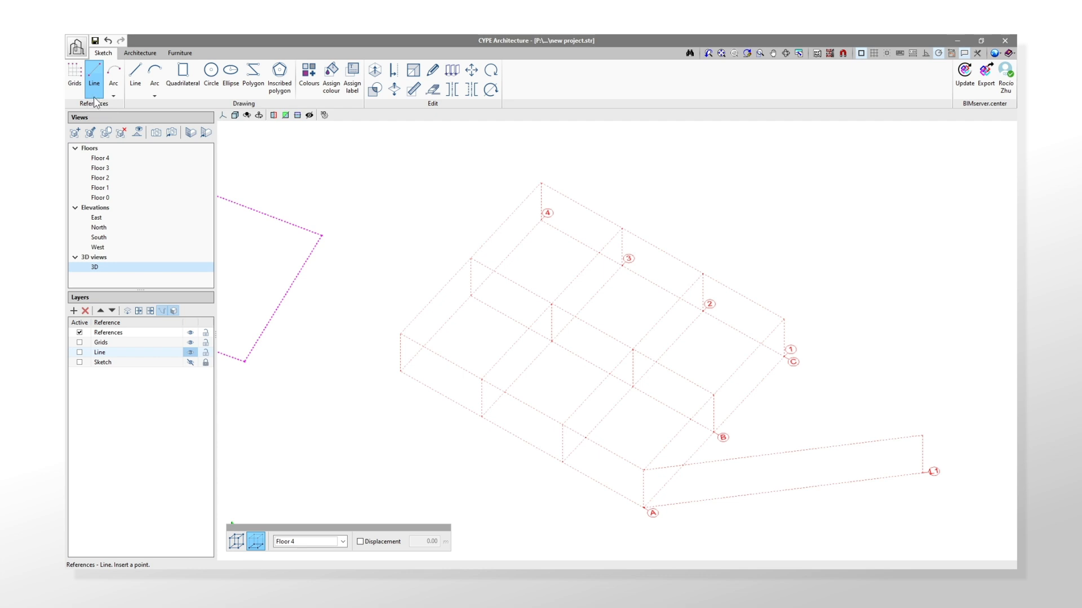
{"action": "left_click", "coordinate": [110, 199]}
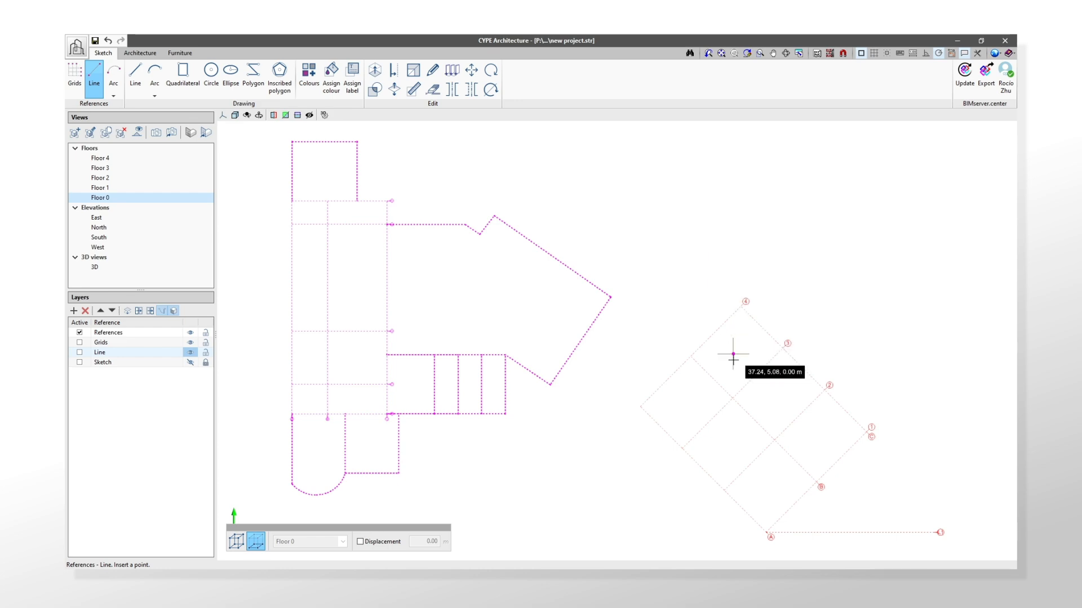
{"action": "middle_click_drag", "start_coordinate": [706, 494], "coordinate": [688, 362]}
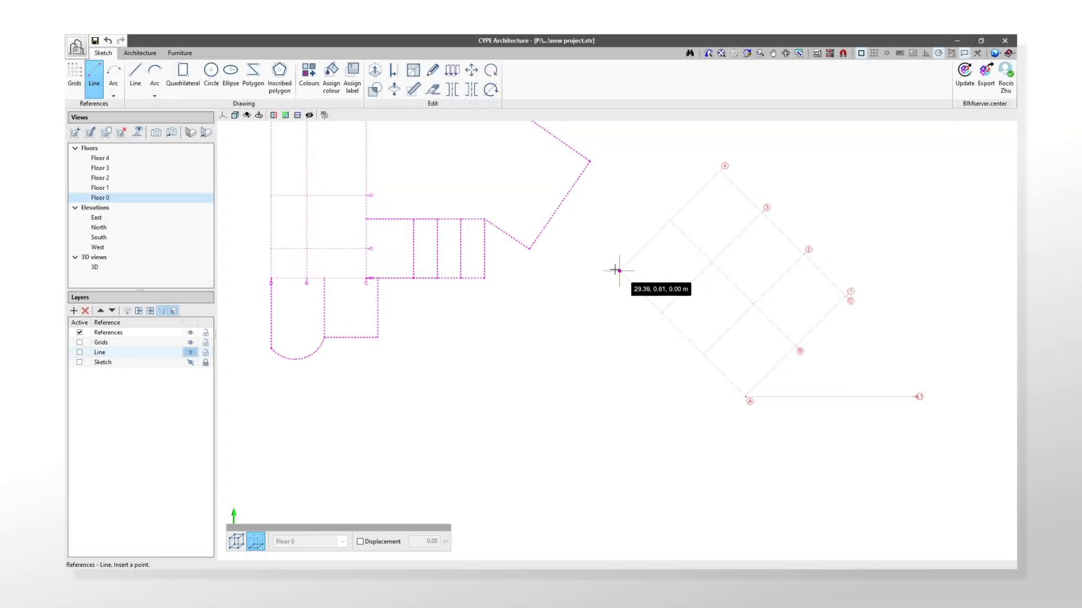
{"action": "left_click", "coordinate": [619, 271]}
{"action": "left_click", "coordinate": [577, 314]}
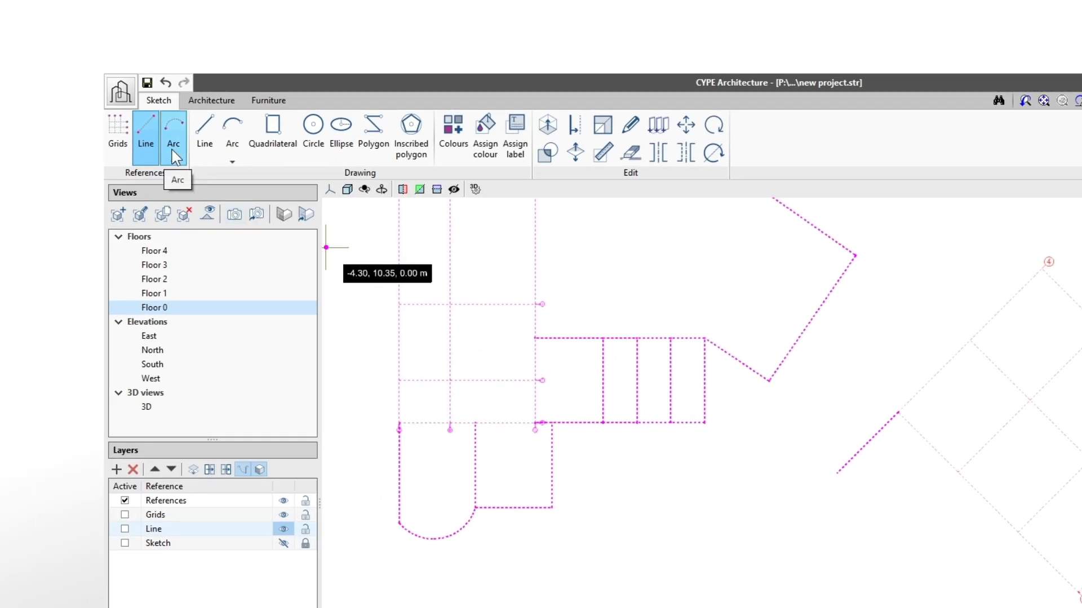
Draw a centre-start-end reference arc centred on the A-4 intersection, from the new line's free end to the A-3 intersection
{"action": "left_click", "coordinate": [174, 148]}
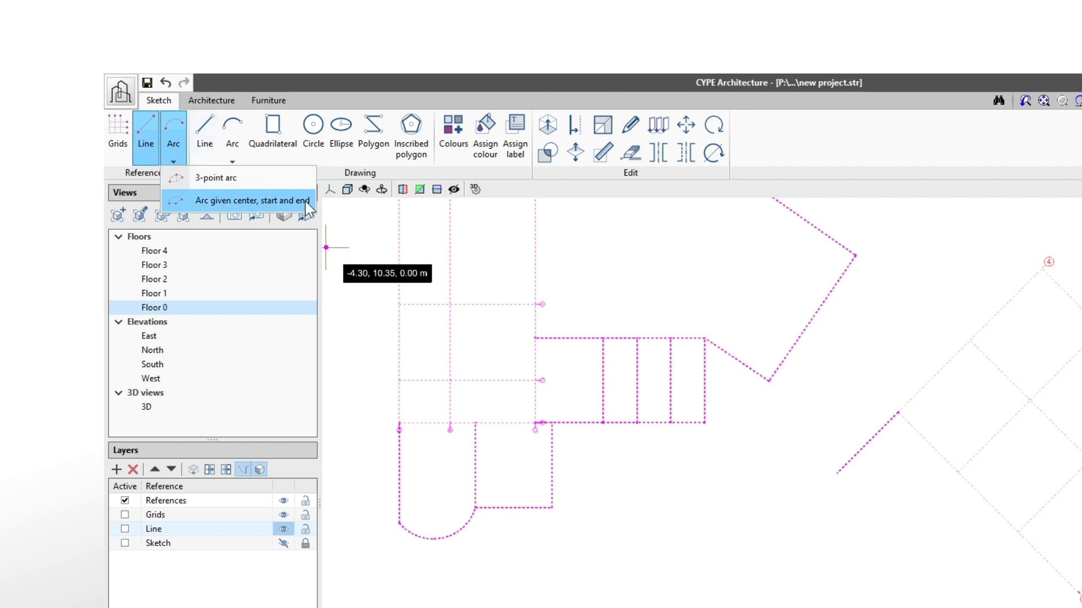
{"action": "left_click", "coordinate": [309, 201]}
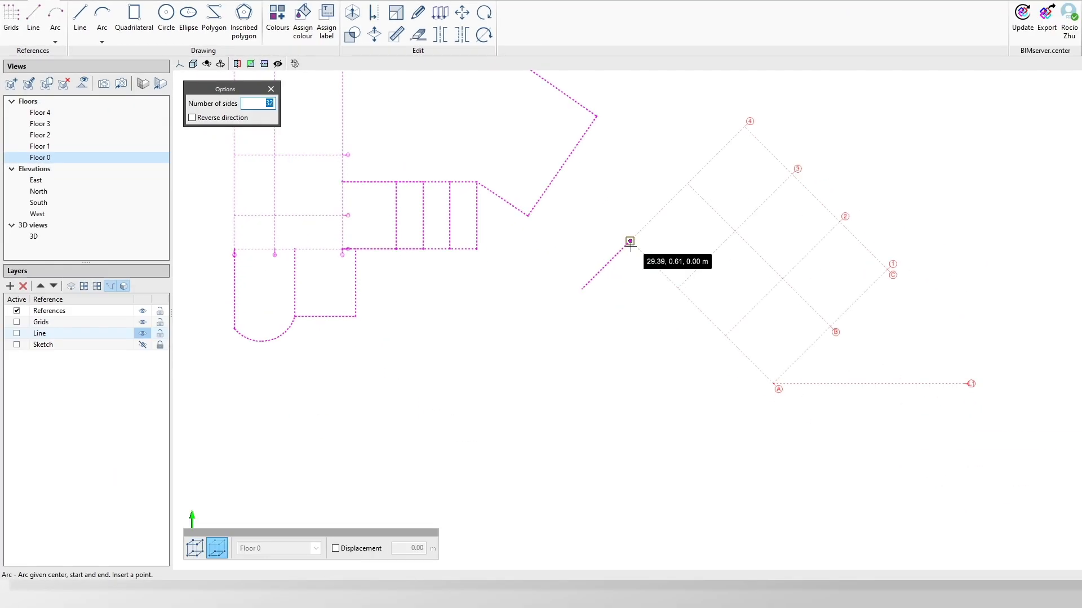
{"action": "left_click", "coordinate": [630, 242]}
{"action": "left_click", "coordinate": [582, 289]}
{"action": "left_click", "coordinate": [680, 289]}
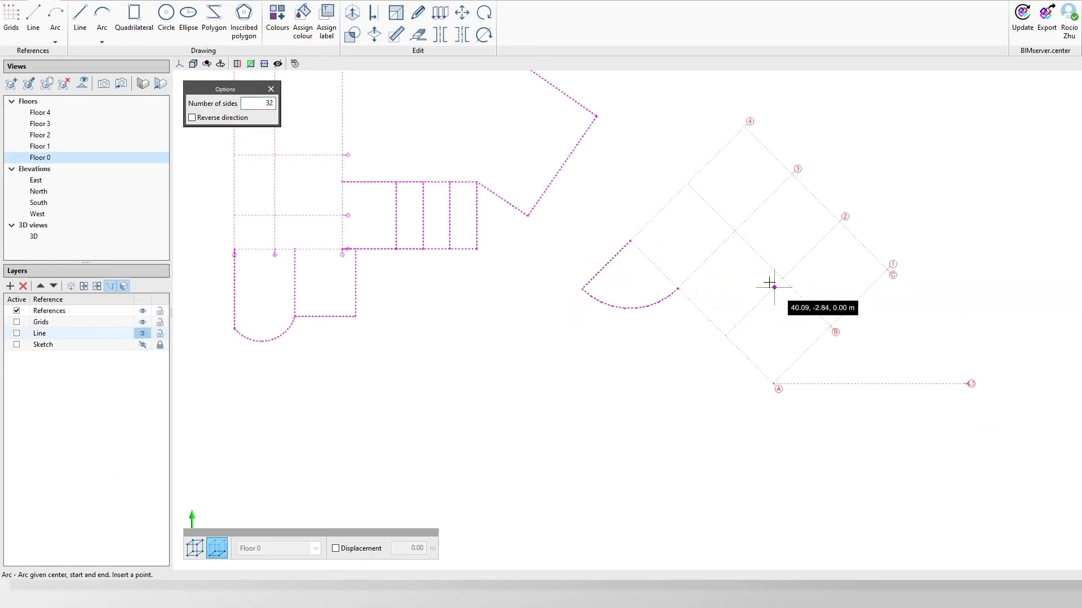
{"action": "key", "text": "Escape"}
Copy the reference line and arc from the A-4 intersection to the A-3 and A-2 intersections
{"action": "scroll", "coordinate": [769, 282], "scroll_direction": "up", "scroll_amount": 2}
{"action": "scroll", "coordinate": [794, 285], "scroll_direction": "up", "scroll_amount": 3}
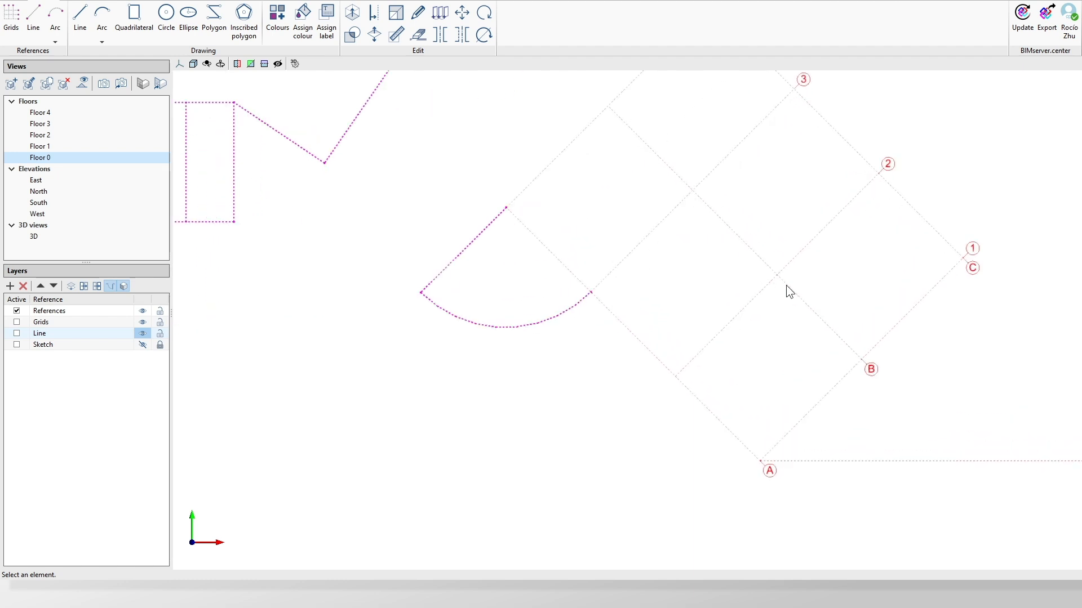
{"action": "left_click", "coordinate": [439, 17]}
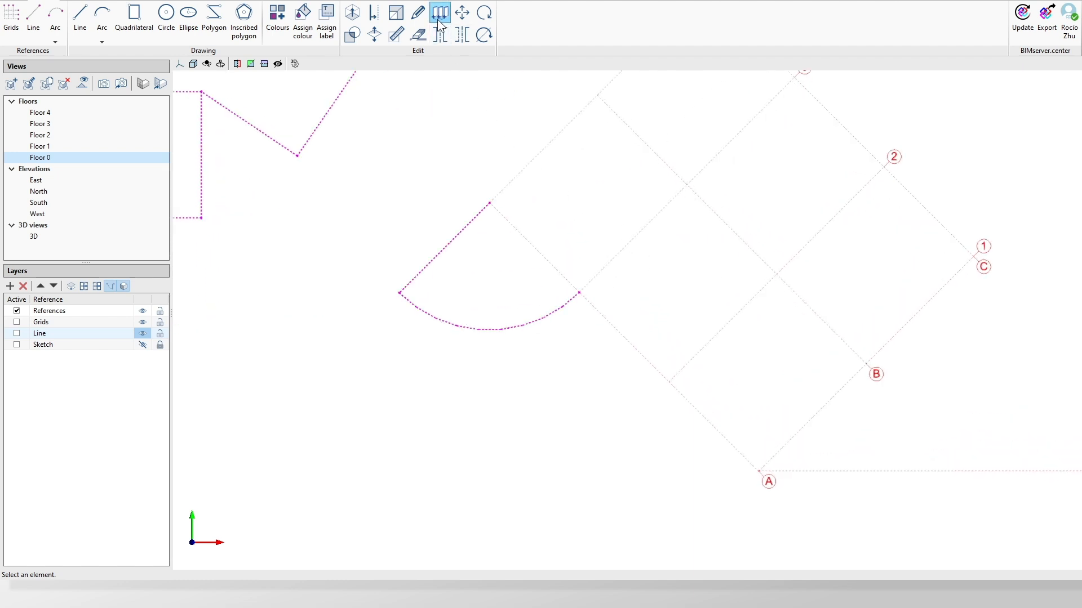
{"action": "left_click_drag", "start_coordinate": [479, 357], "coordinate": [409, 263]}
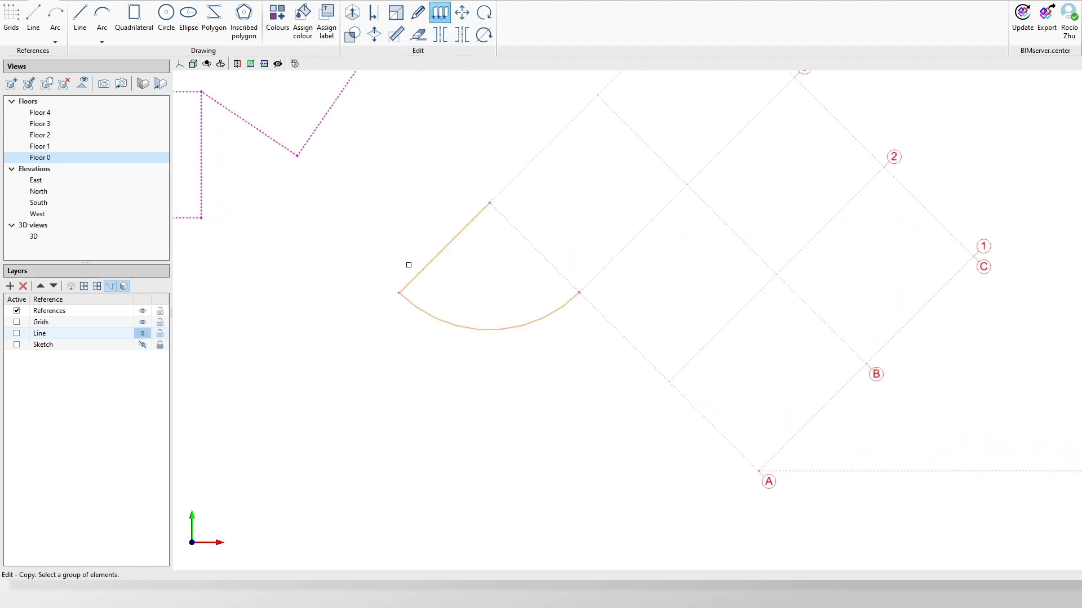
{"action": "right_click", "coordinate": [409, 263]}
{"action": "left_click", "coordinate": [489, 202]}
{"action": "left_click", "coordinate": [580, 292]}
{"action": "left_click", "coordinate": [665, 382]}
{"action": "right_click", "coordinate": [760, 312]}
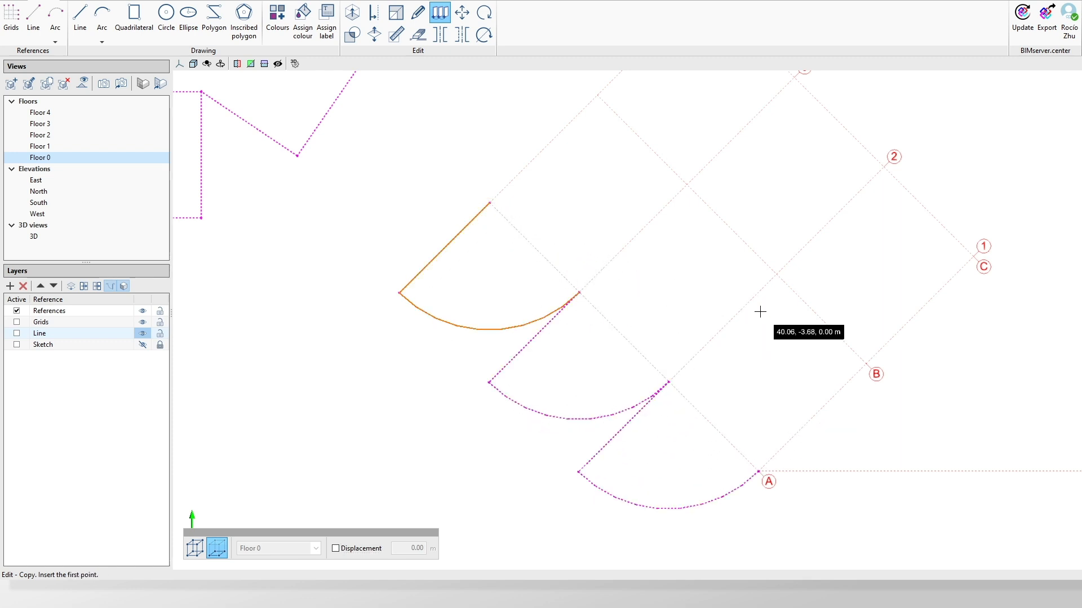
Delete the reference line, the arc and their two copies along grid line A
{"action": "left_click", "coordinate": [416, 37]}
{"action": "left_click_drag", "start_coordinate": [731, 537], "coordinate": [370, 201]}
{"action": "right_click", "coordinate": [471, 258]}
{"action": "scroll", "coordinate": [592, 458], "scroll_direction": "down", "scroll_amount": 3}
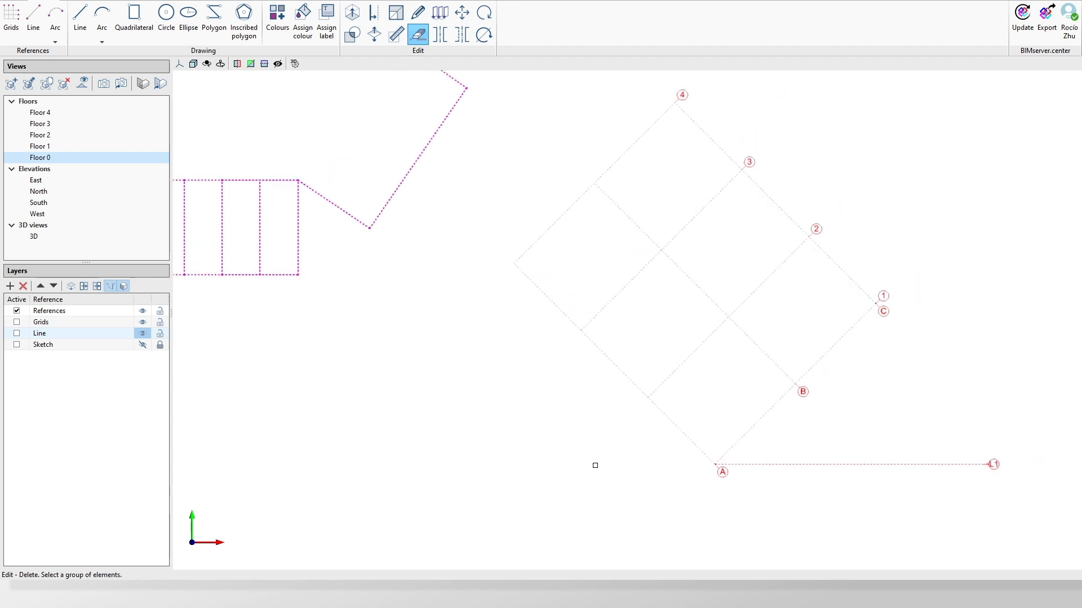
{"action": "scroll", "coordinate": [877, 406], "scroll_direction": "down", "scroll_amount": 3}
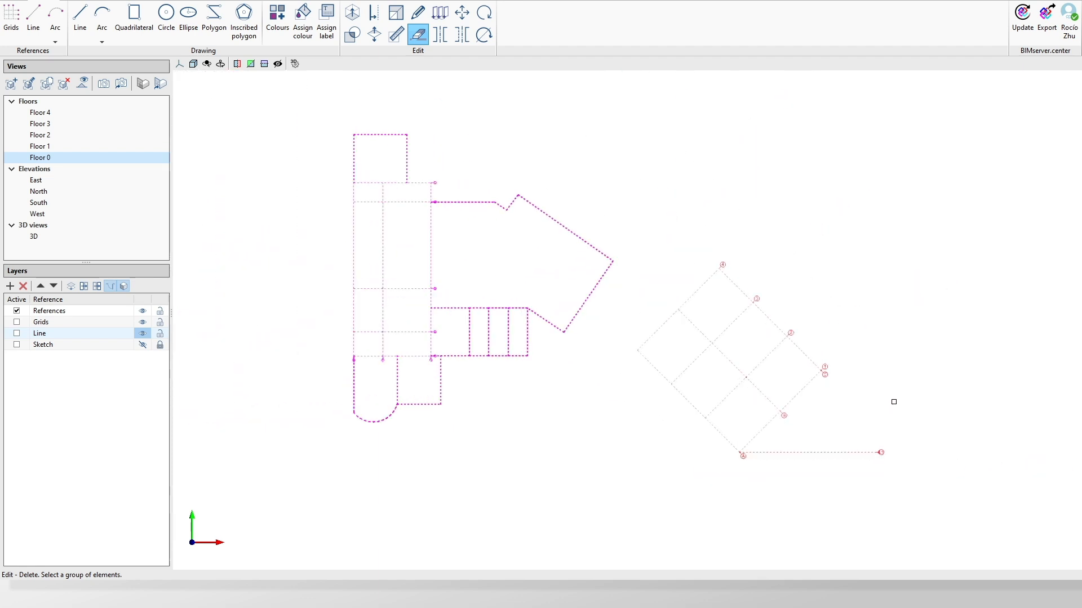